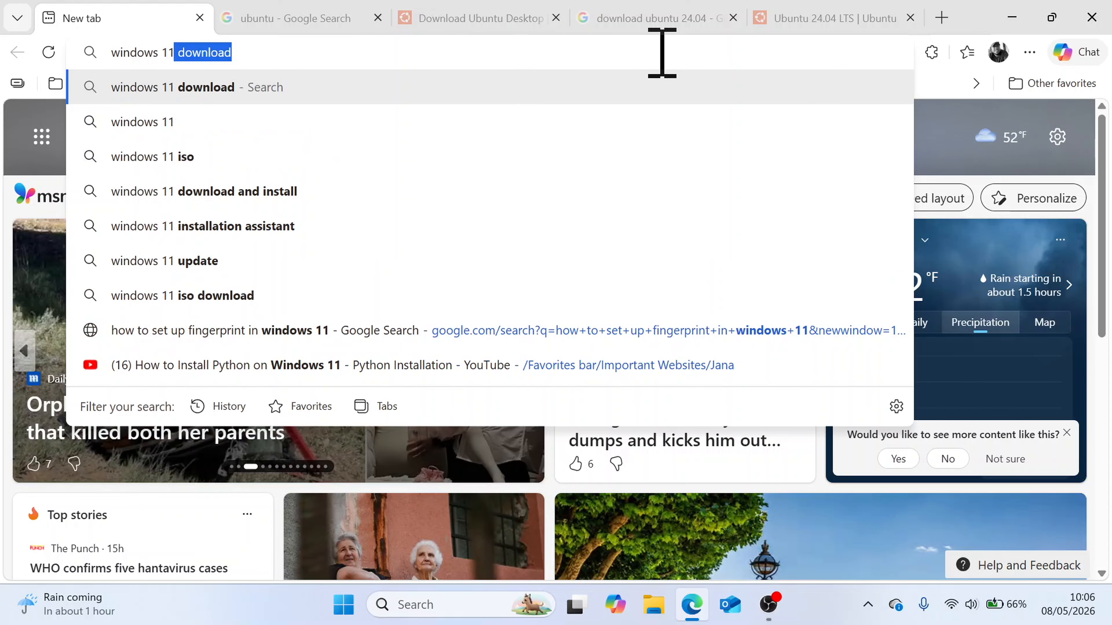
Search the web for "windows 11 download" and open Microsoft's official Download Windows 11 page.
key("Return")
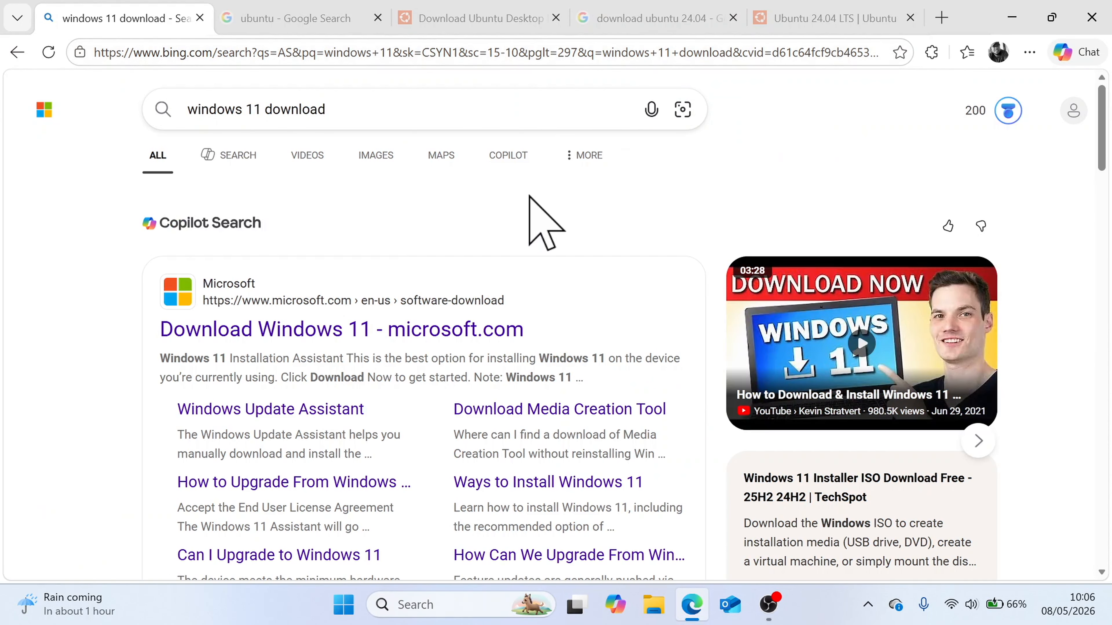
scroll(529, 198, "down", 10)
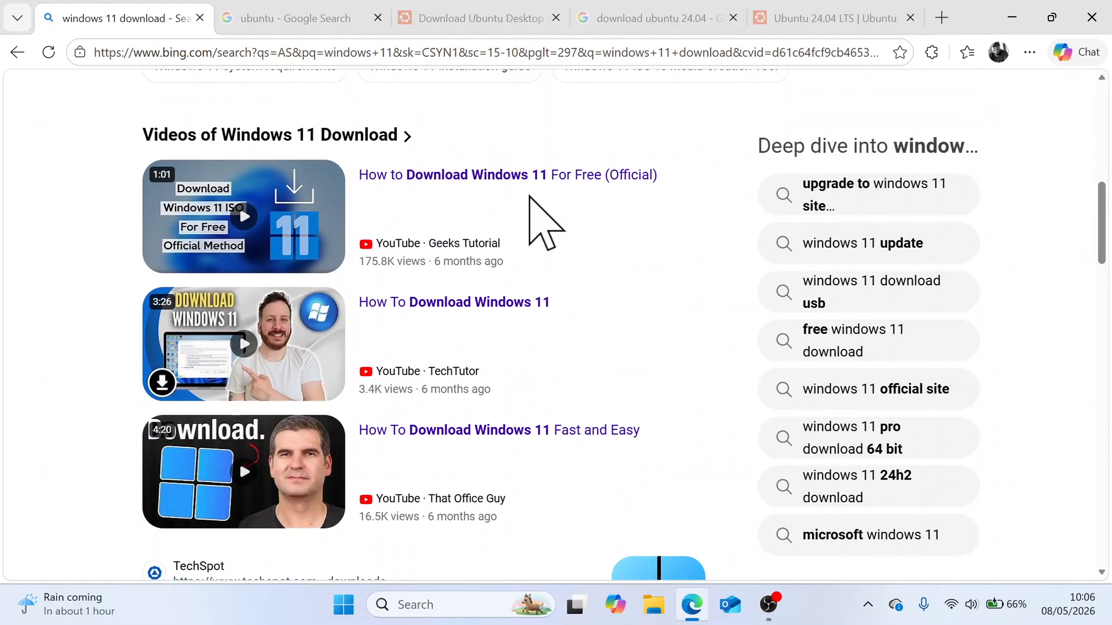
scroll(532, 219, "down", 7)
scroll(531, 219, "up", 7)
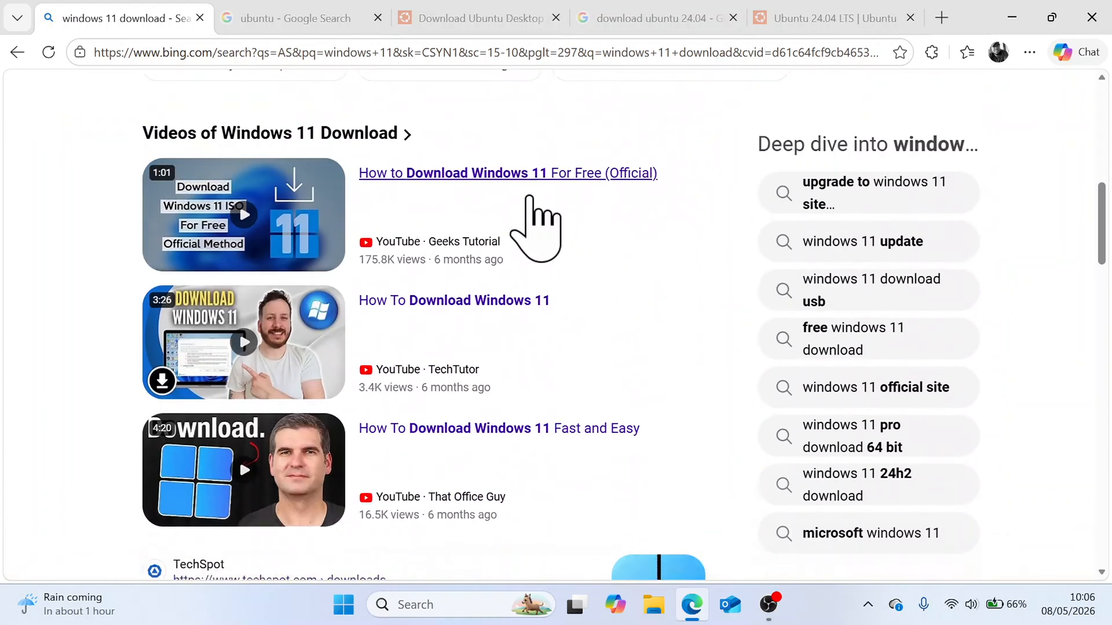
scroll(530, 202, "up", 10)
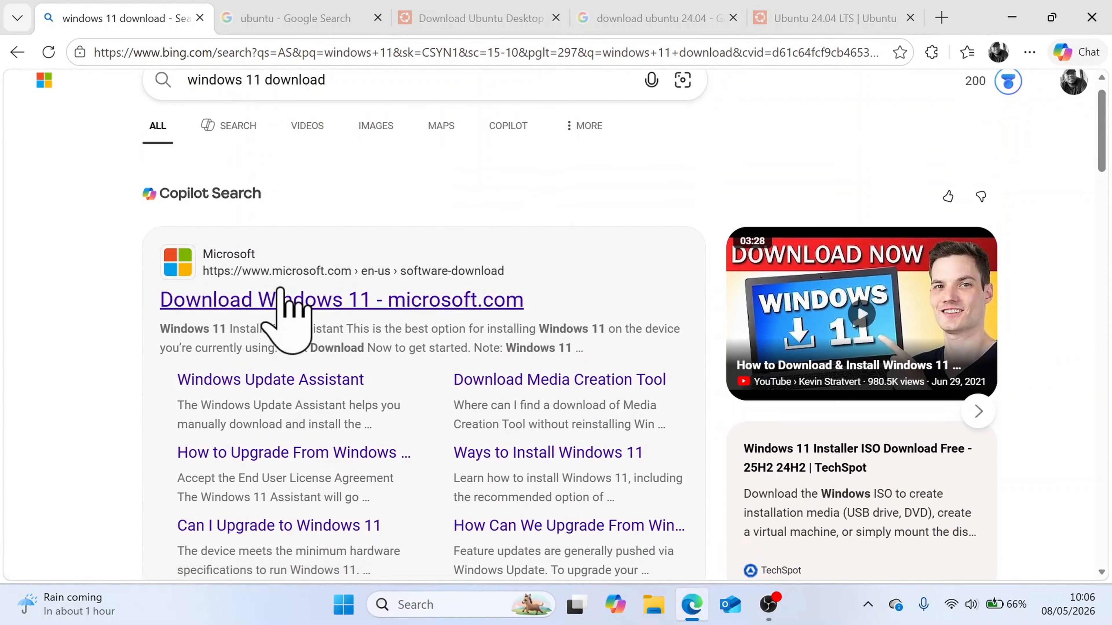
left_click(280, 290)
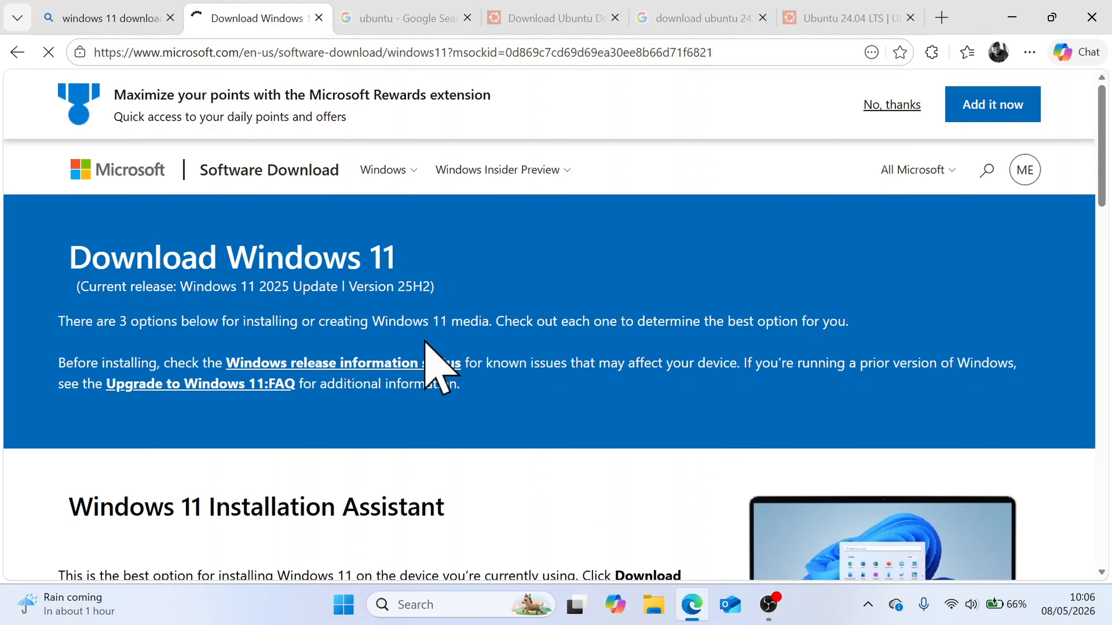
Choose Windows 11 (multi-edition ISO for x64 devices) as the disk image to download and confirm the choice.
scroll(504, 459, "down", 6)
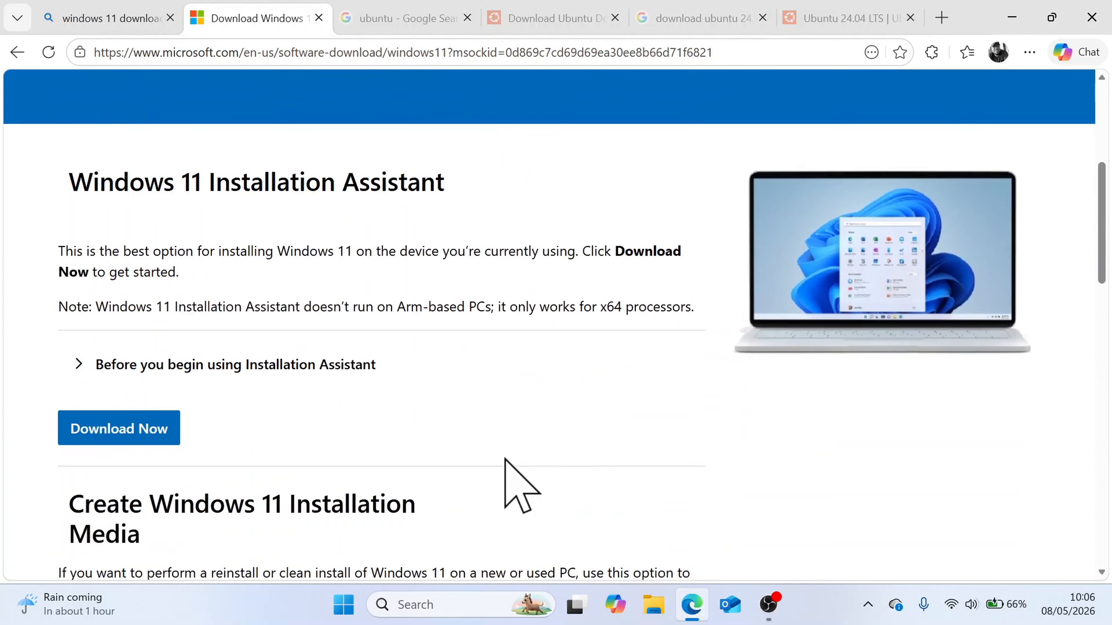
scroll(504, 459, "down", 1)
scroll(505, 459, "down", 6)
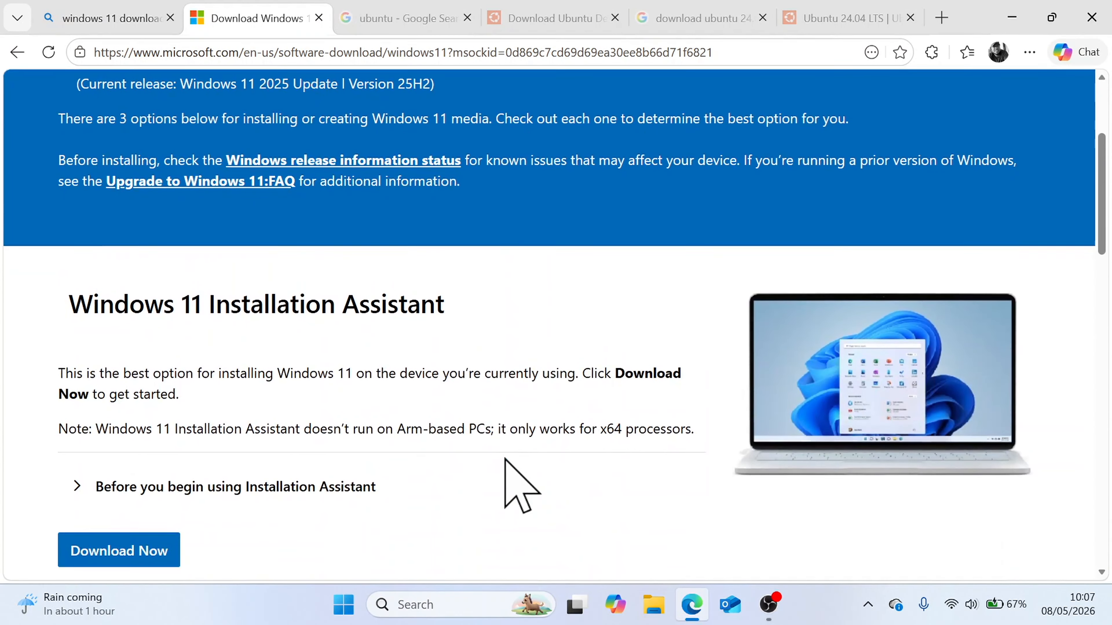
scroll(504, 459, "down", 10)
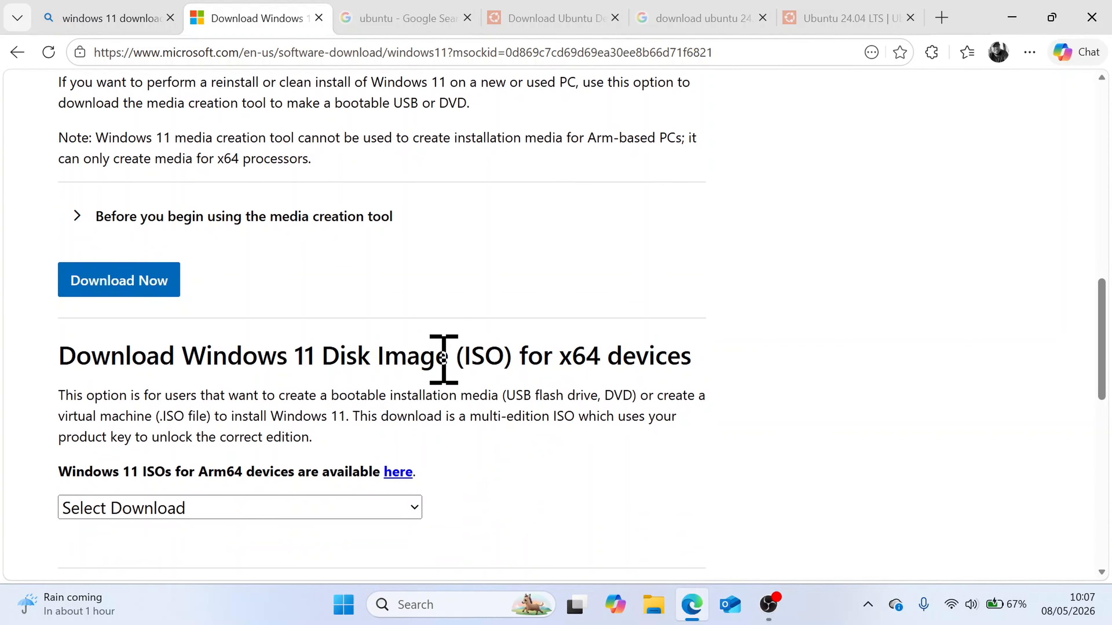
scroll(442, 359, "down", 3)
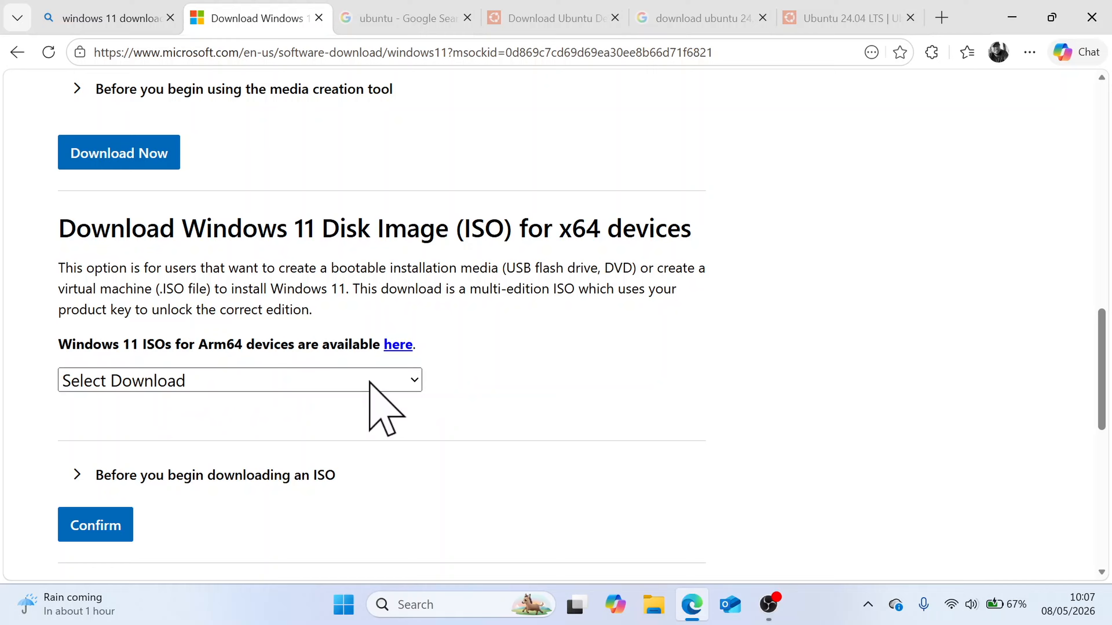
left_click(411, 385)
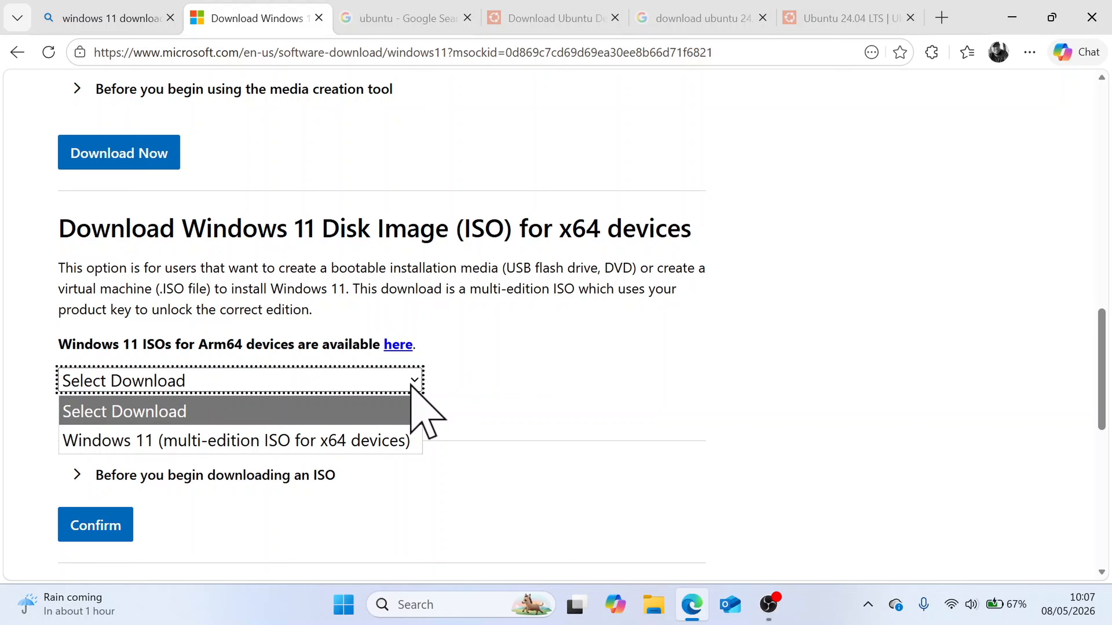
left_click(364, 440)
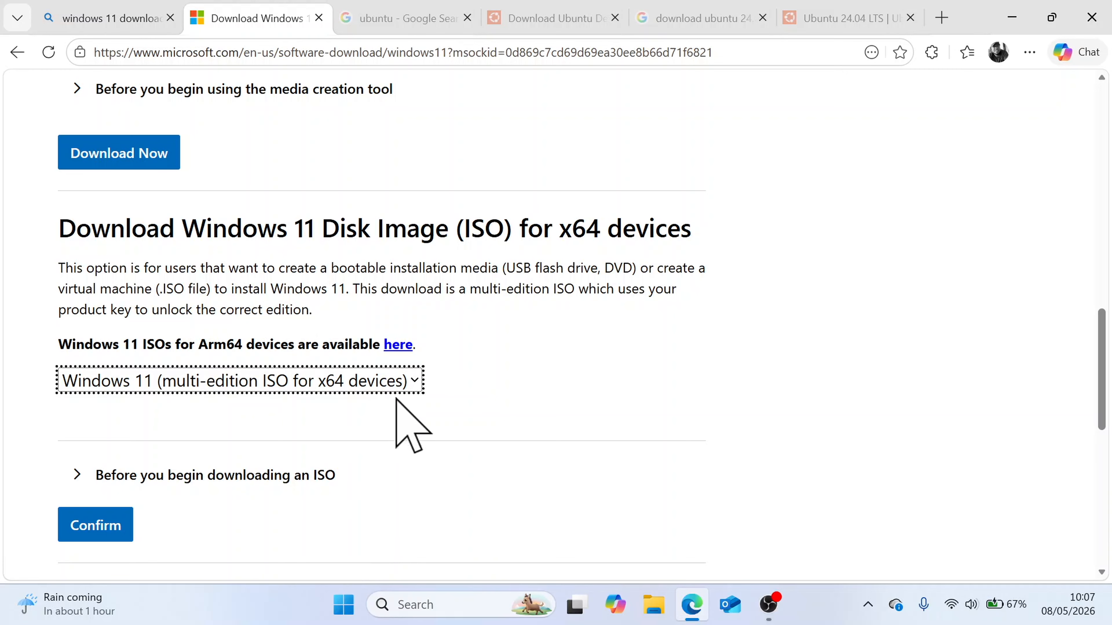
scroll(406, 438, "down", 1)
scroll(412, 446, "down", 1)
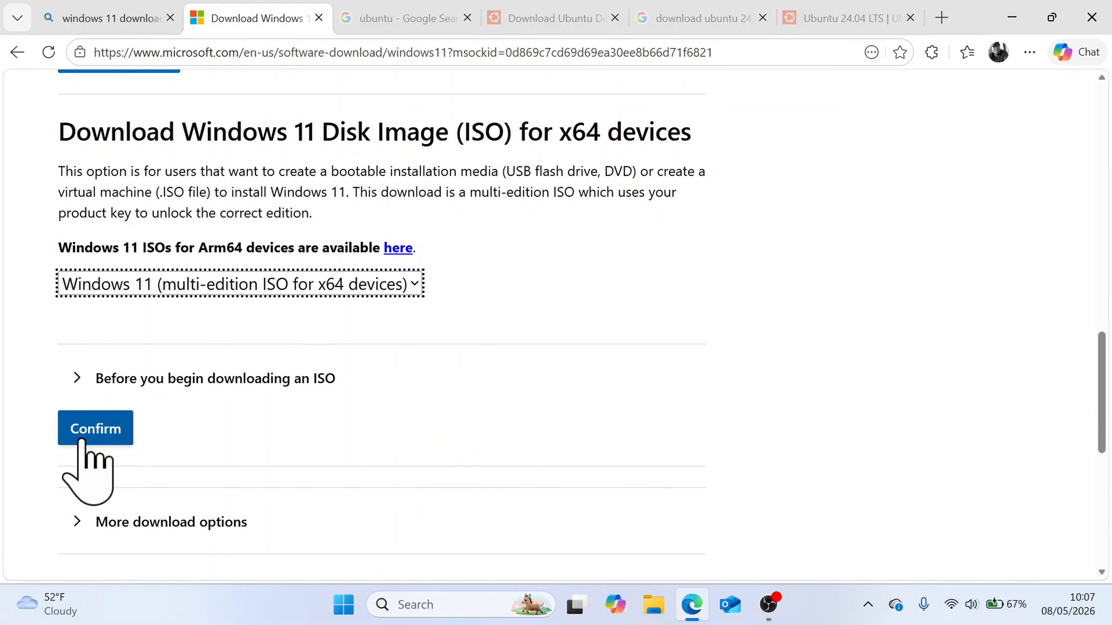
left_click(95, 428)
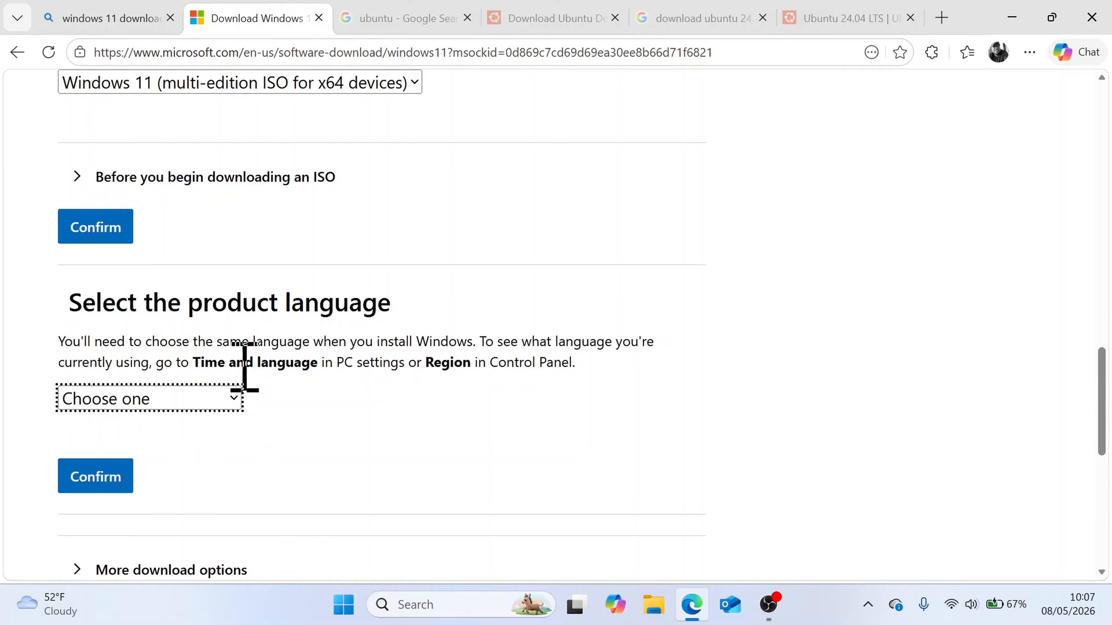
Set the product language to English (United States) and confirm it.
left_click(228, 396)
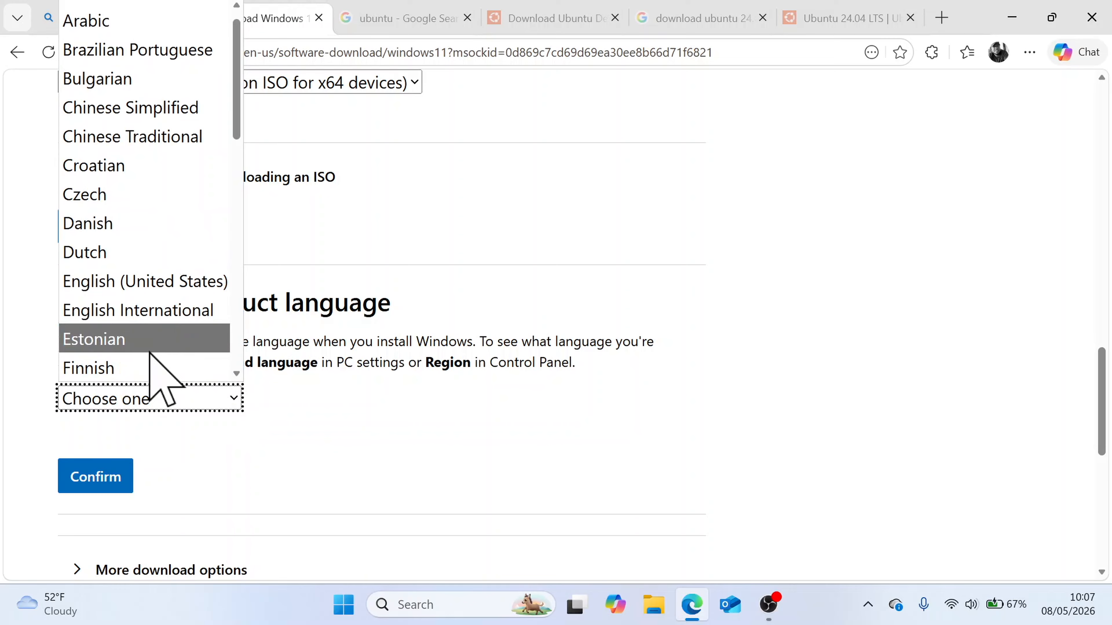
left_click(166, 281)
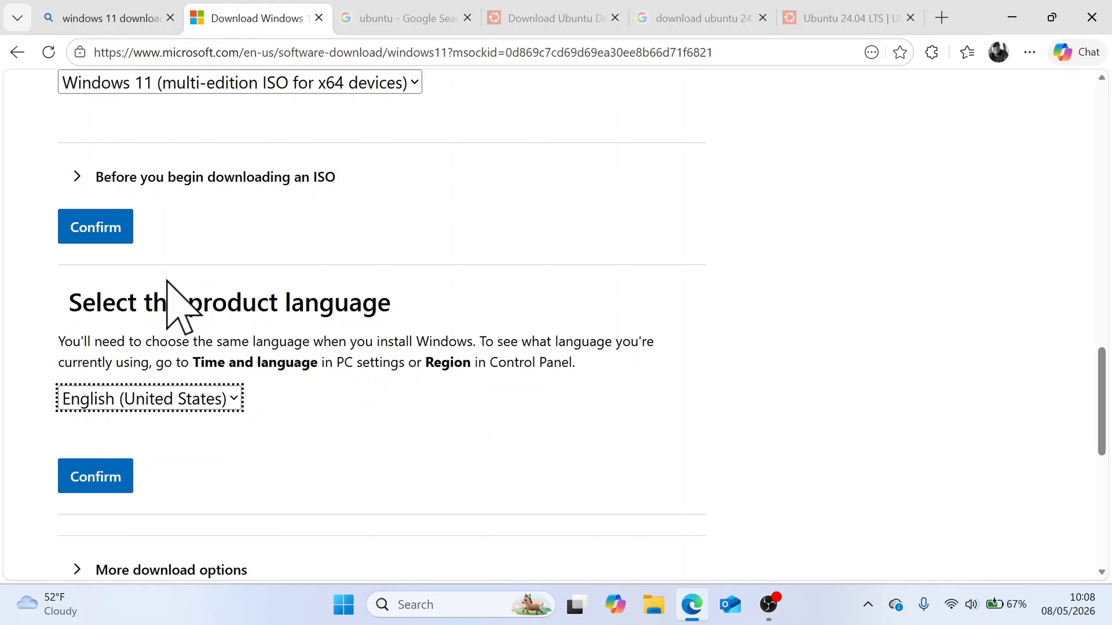
left_click(105, 478)
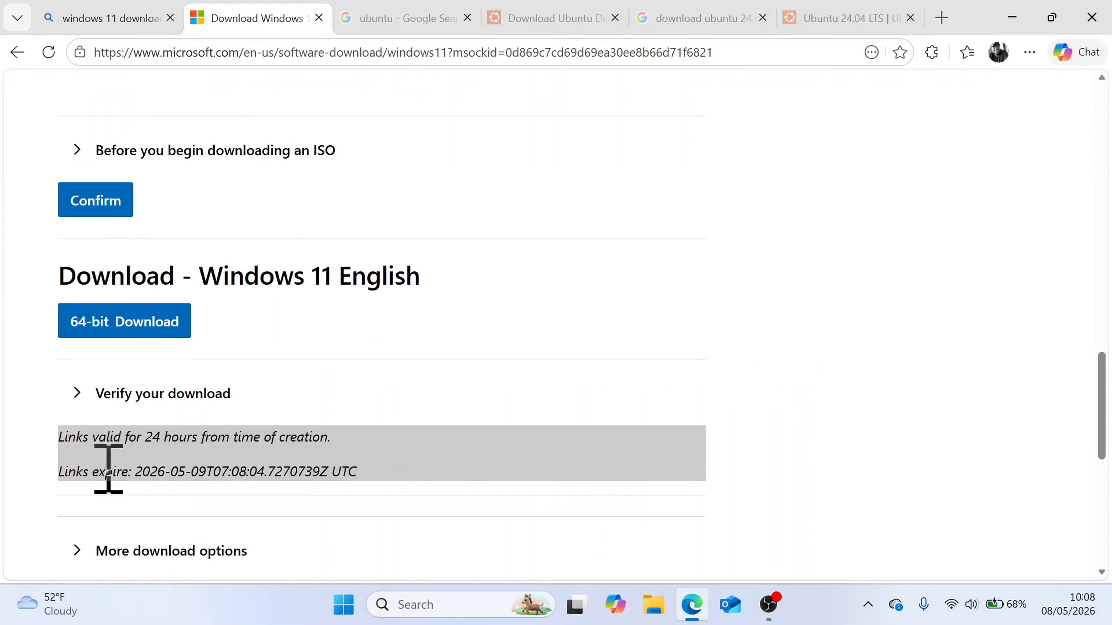
Start the 64-bit download of the Windows 11 English ISO.
scroll(108, 469, "up", 1)
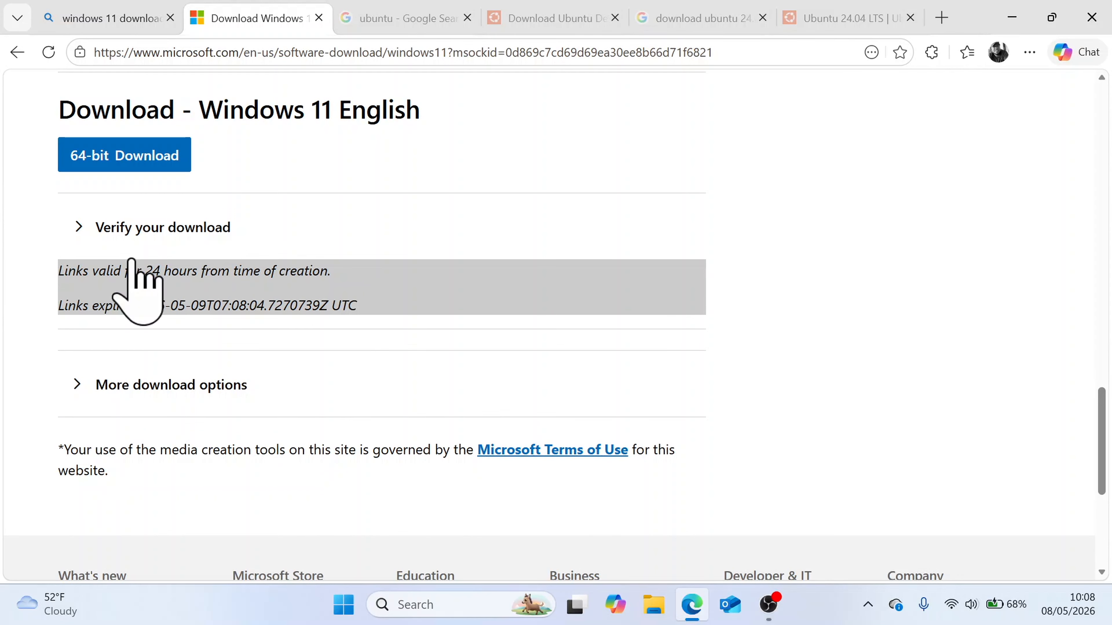
left_click(141, 159)
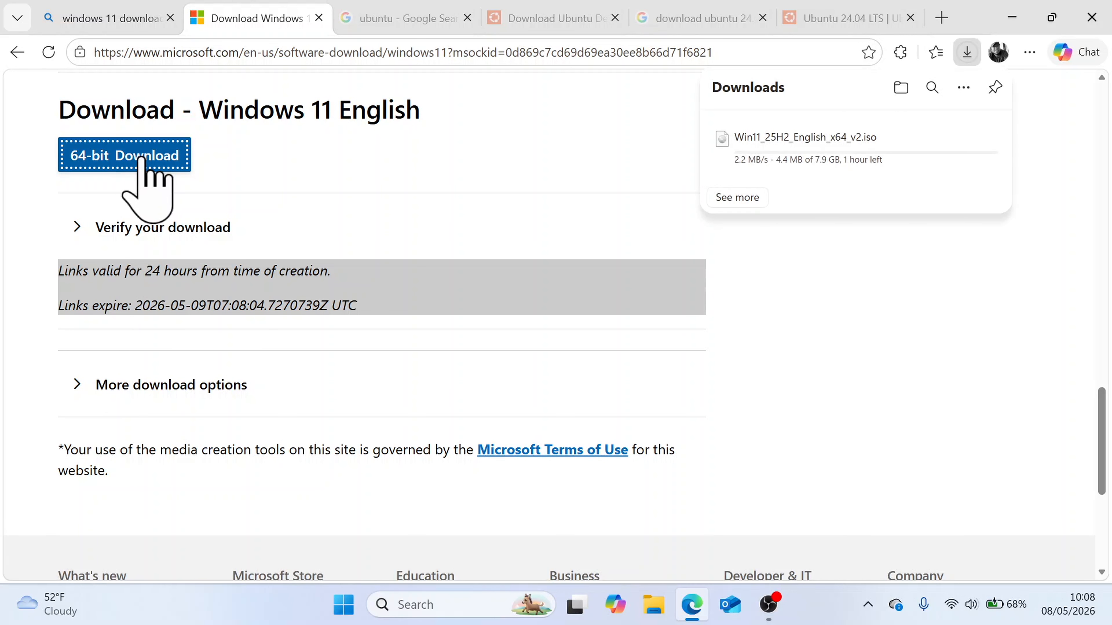
mouse_move(794, 154)
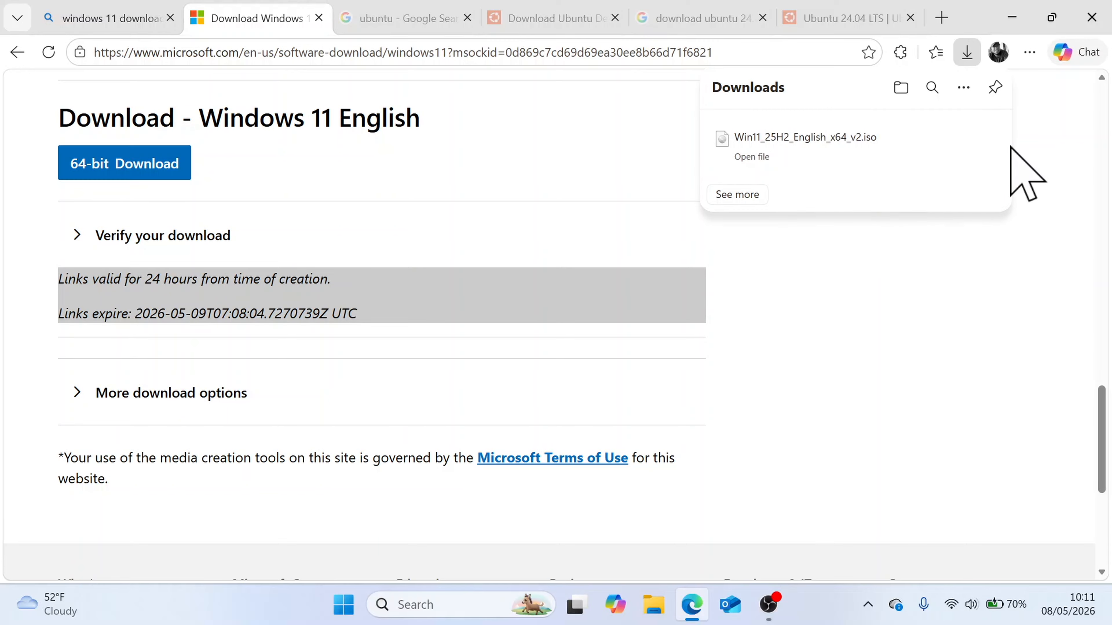
Search for "rufus" in a new browser tab and open the official rufus.ie website.
left_click(942, 18)
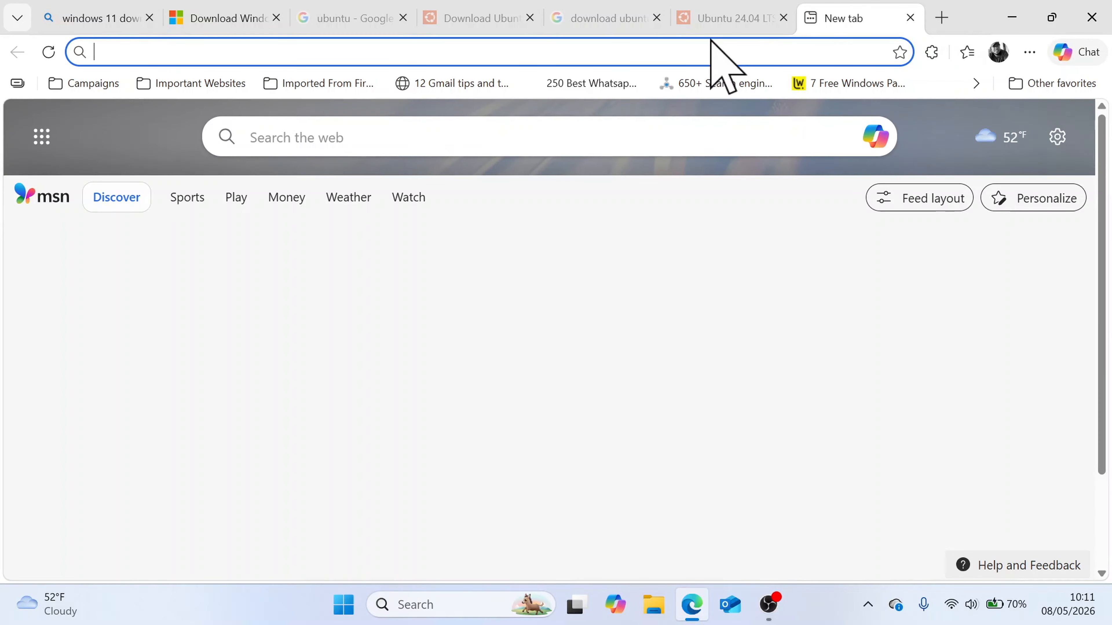
type("rufus")
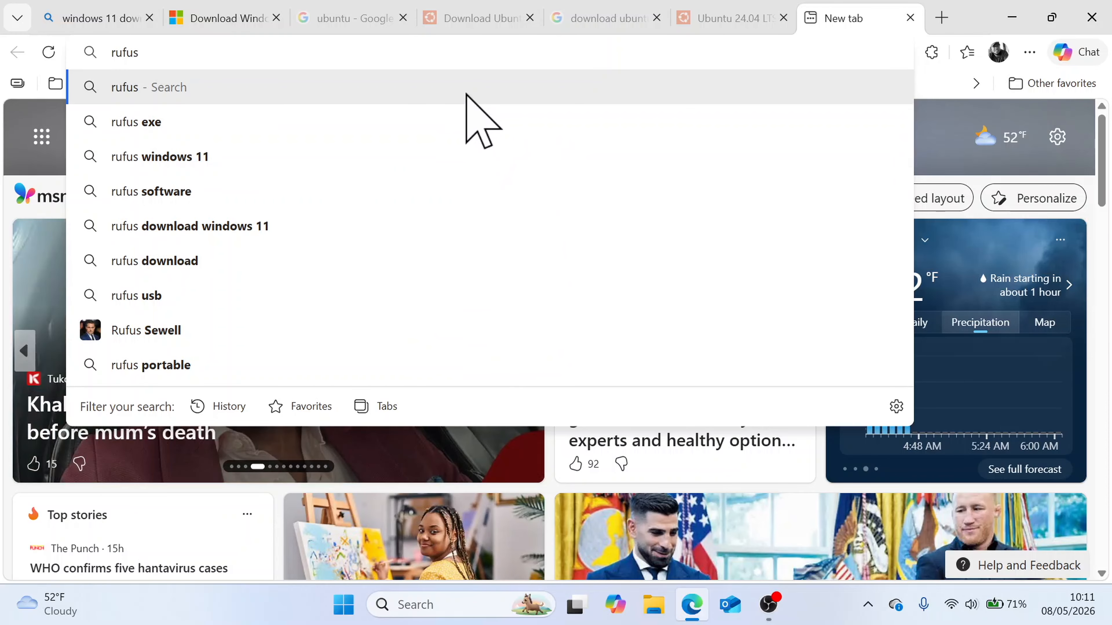
left_click(467, 94)
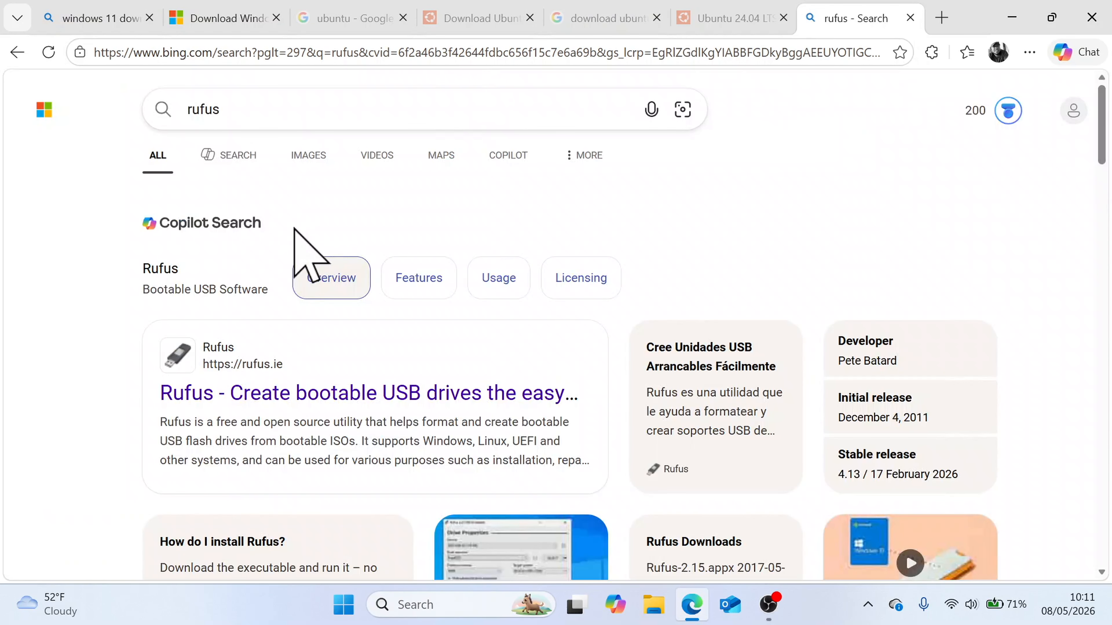
scroll(294, 230, "down", 1)
scroll(294, 245, "down", 1)
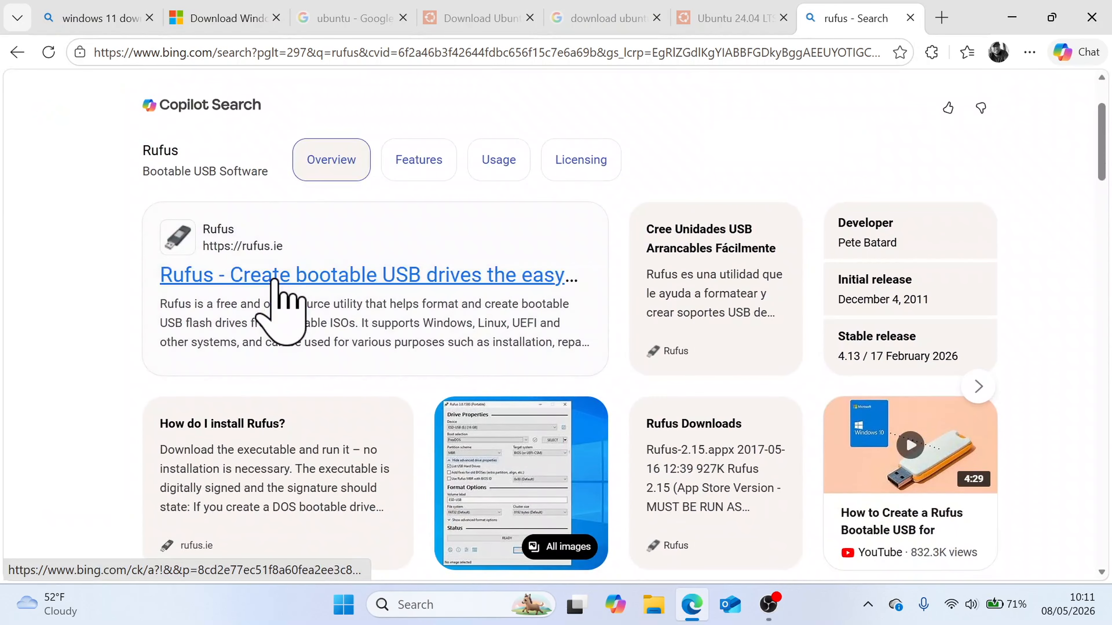
left_click(275, 280)
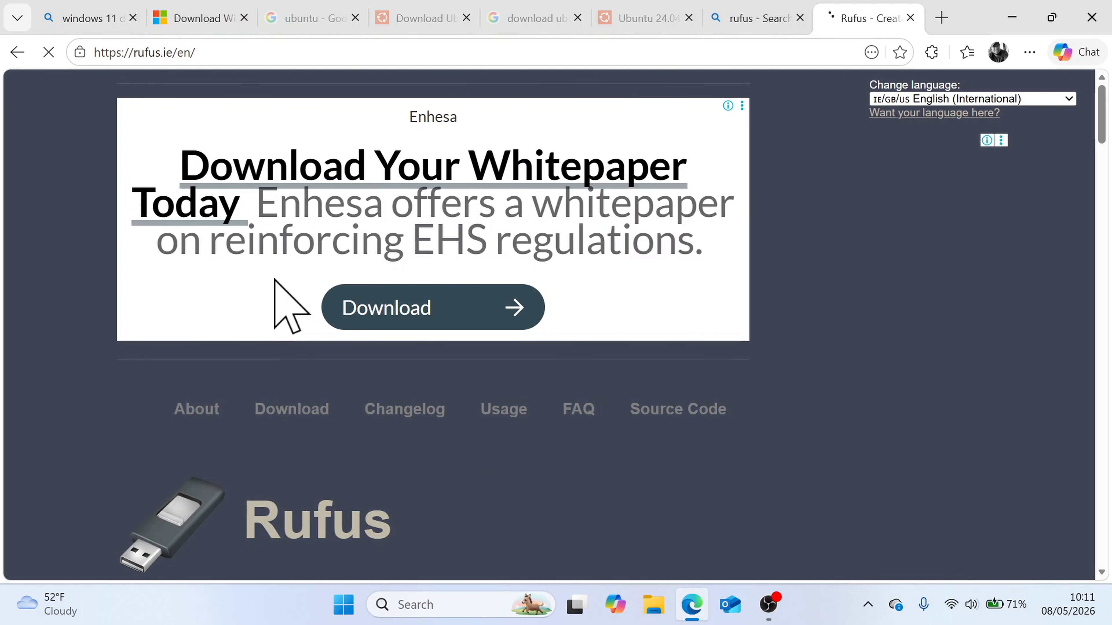
Download rufus-4.14.exe, the standard Windows x64 version, from the latest releases.
scroll(275, 280, "down", 1)
scroll(275, 280, "down", 7)
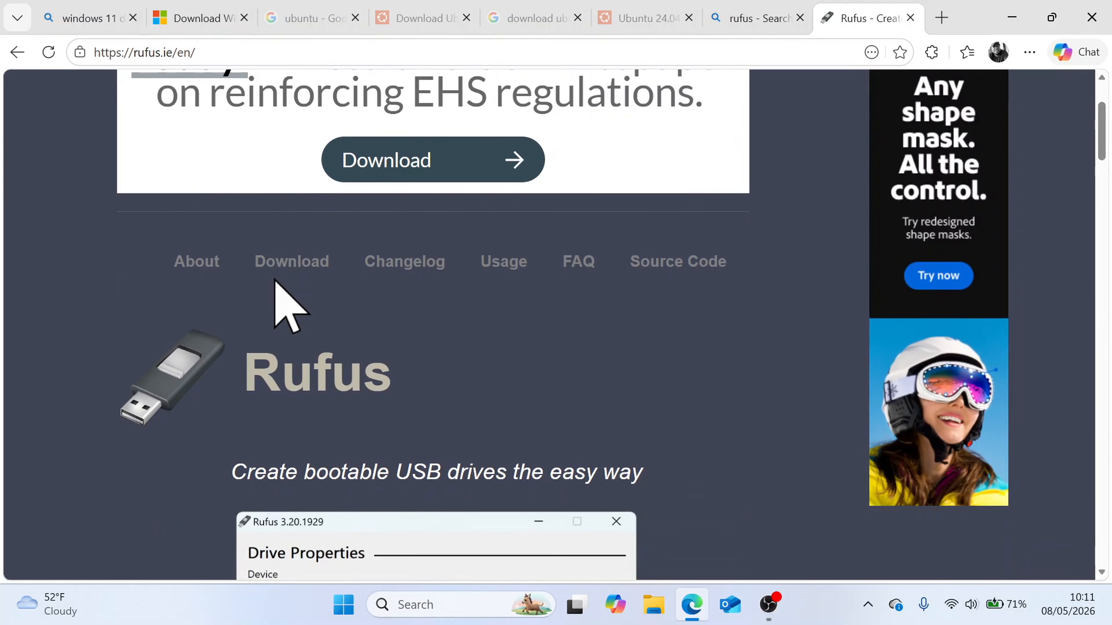
scroll(274, 281, "down", 15)
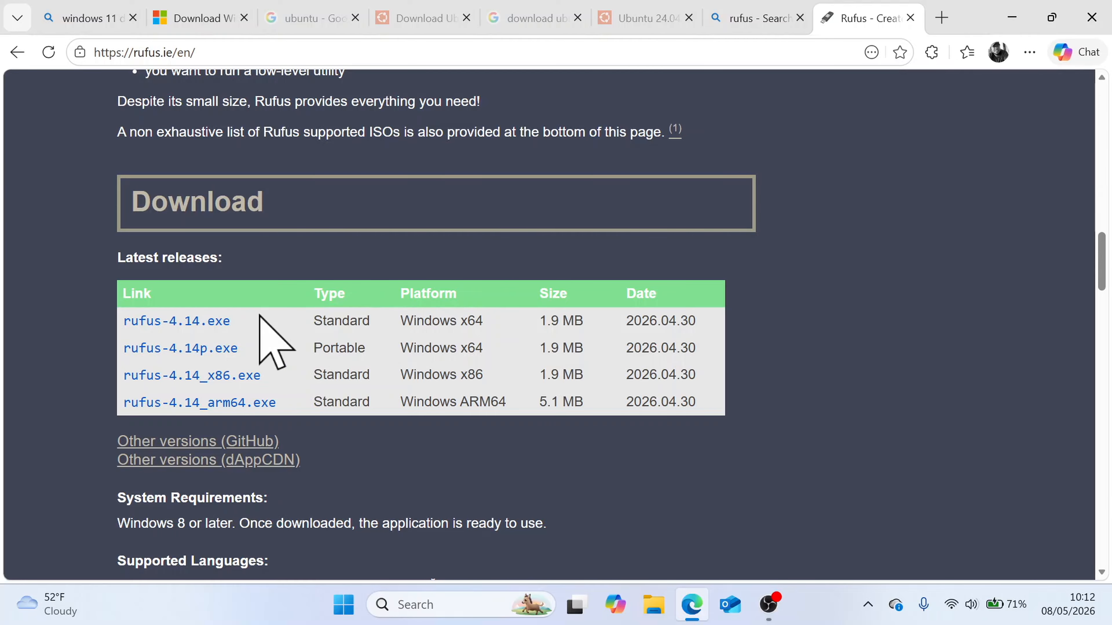
left_click(198, 317)
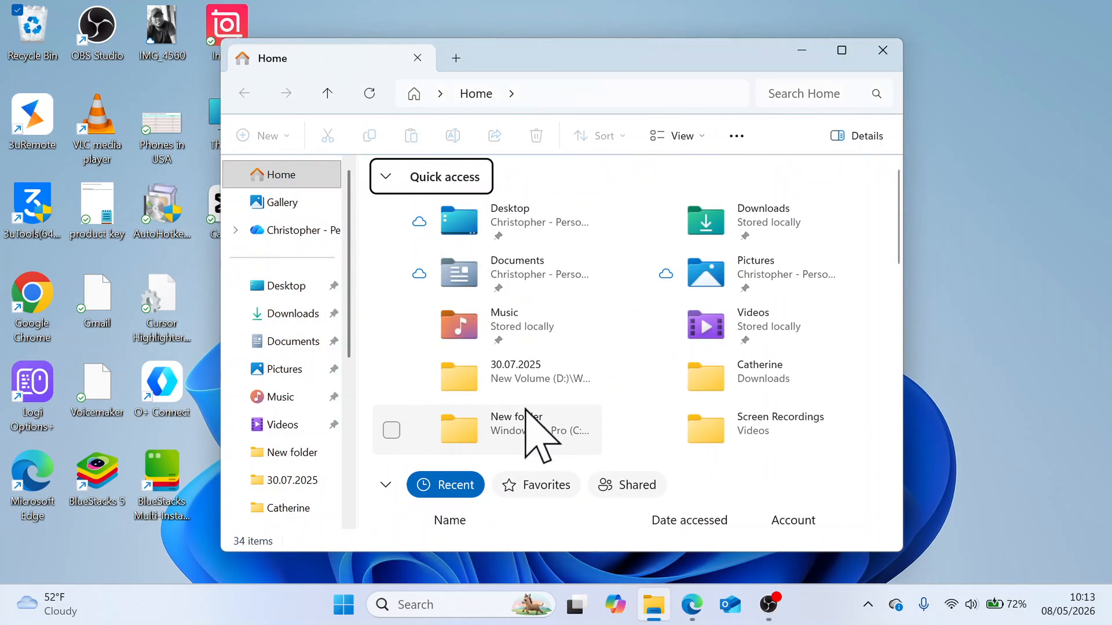
Launch rufus-4.14 (1) from the Downloads folder in File Explorer, then minimize the folder window and move Rufus fully into view.
left_click(292, 313)
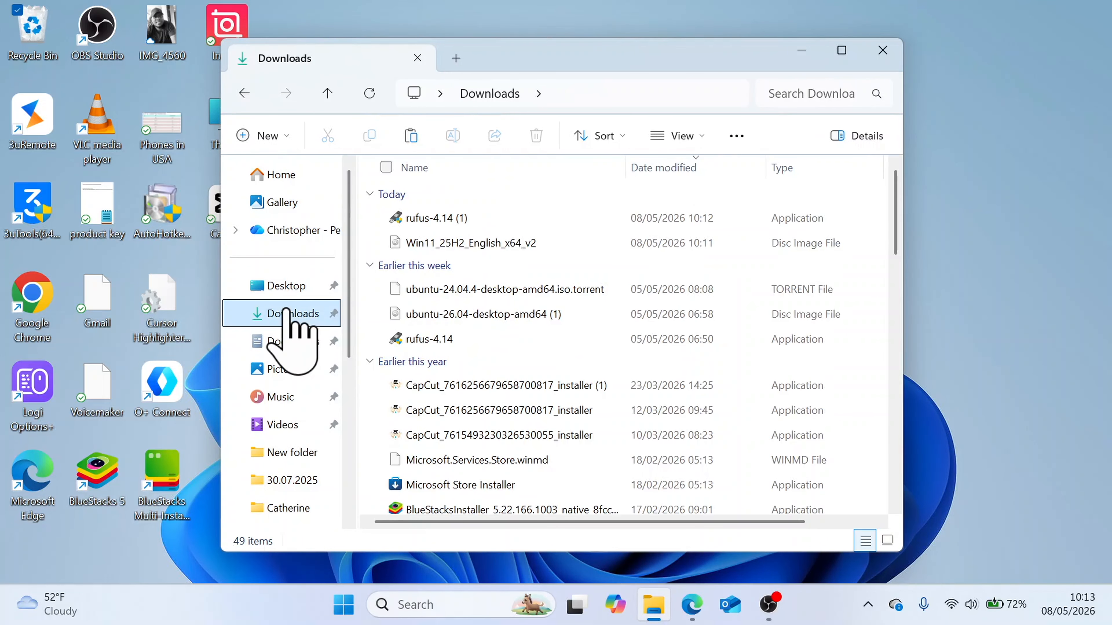
left_click(487, 213)
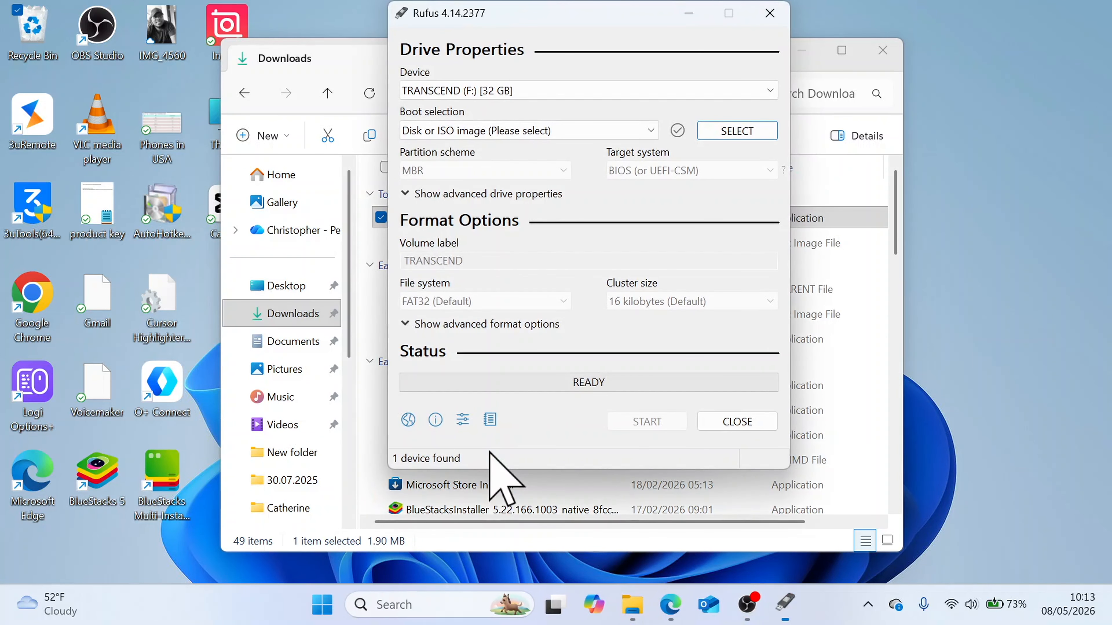
left_click(307, 50)
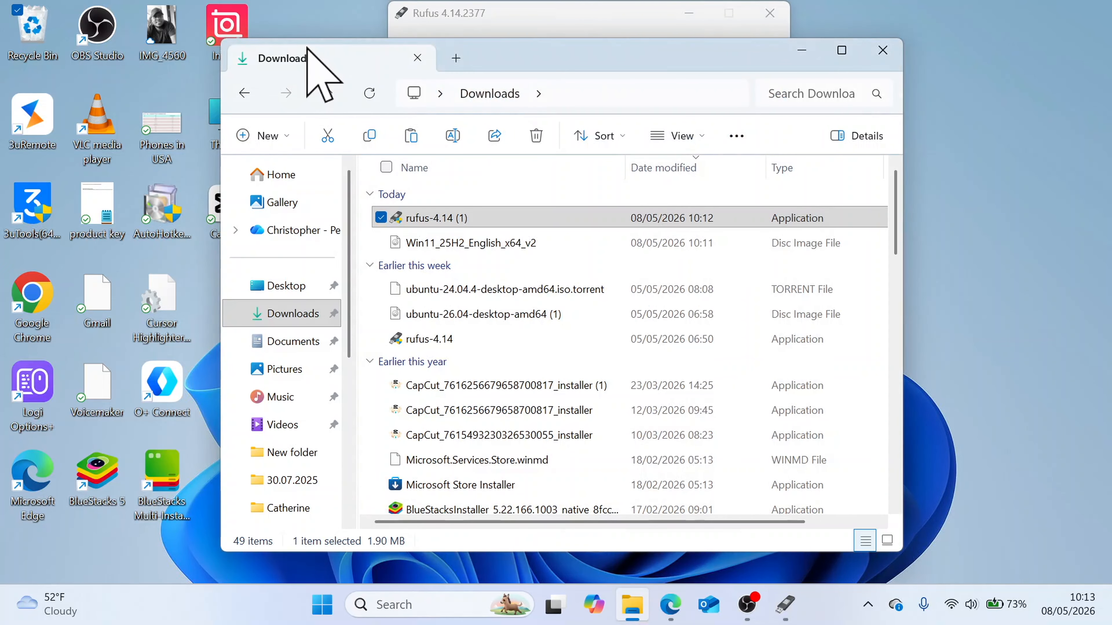
left_click(800, 51)
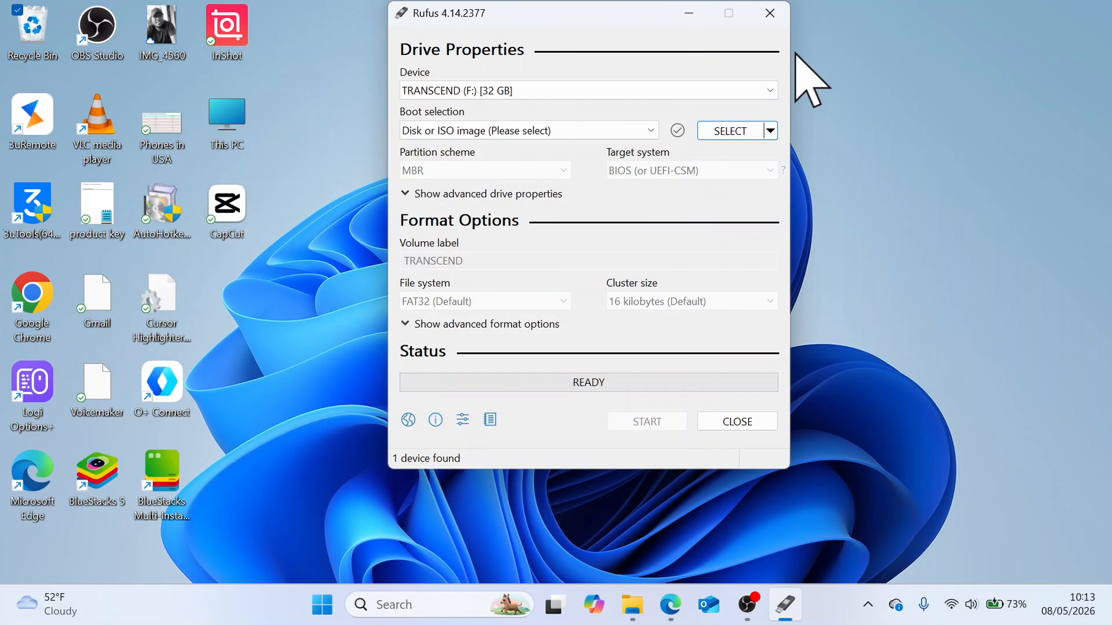
left_click_drag(624, 6, 601, 60)
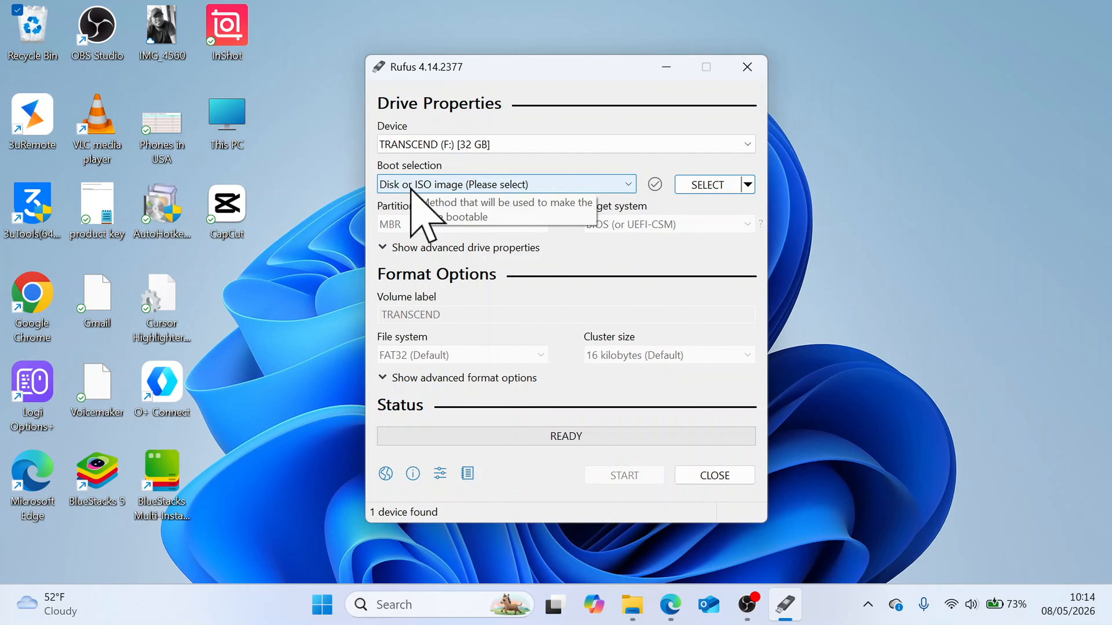
Load Win11_25H2_English_x64_v2 from the Downloads folder as the boot image in Rufus.
left_click(702, 184)
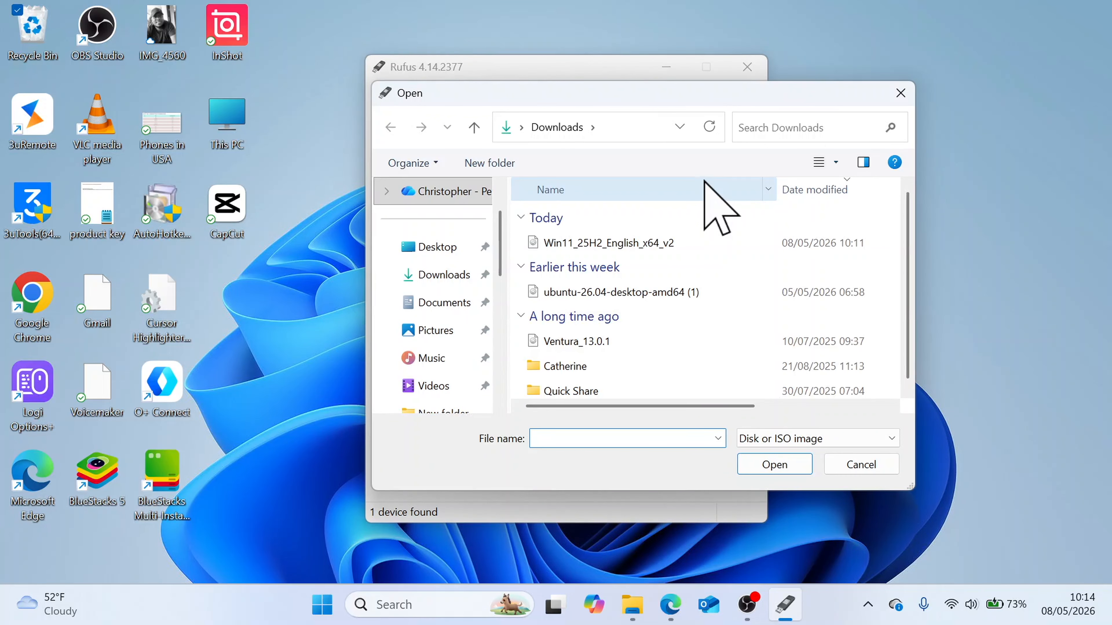
left_click(618, 243)
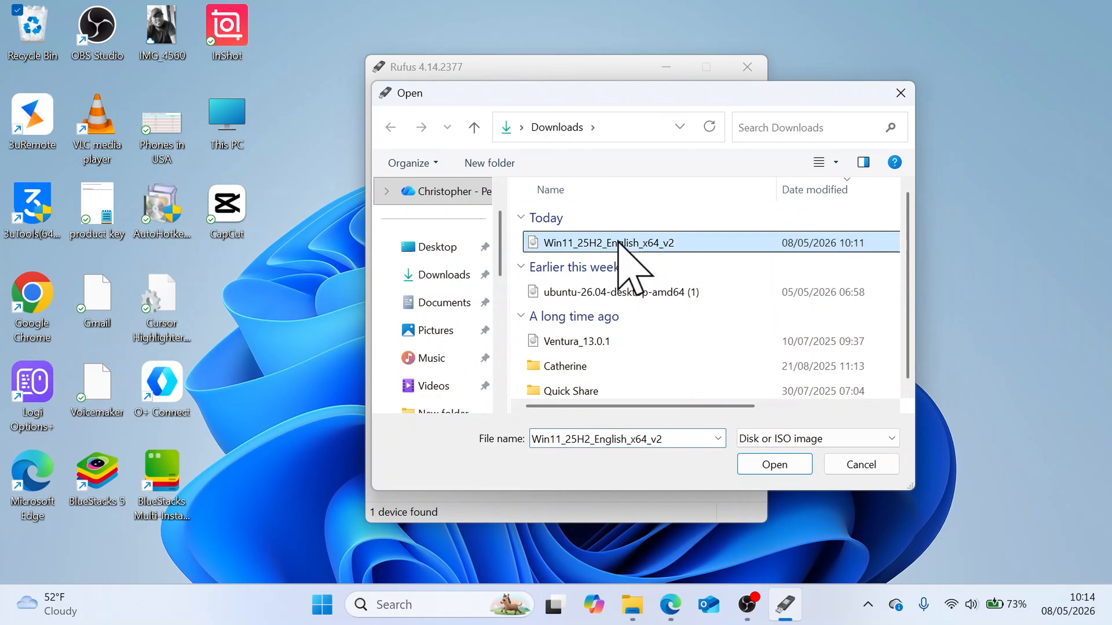
left_click(797, 465)
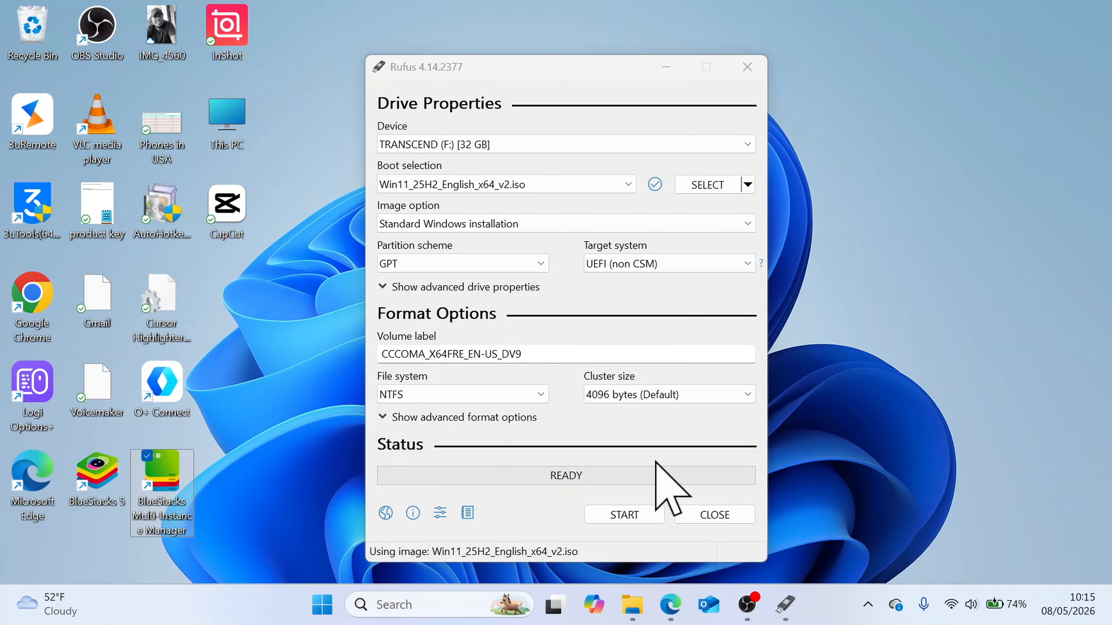
Start the drive creation and disable removing the 4GB+ RAM, Secure Boot and TPM 2.0 requirement and the online Microsoft account requirement.
left_click(625, 514)
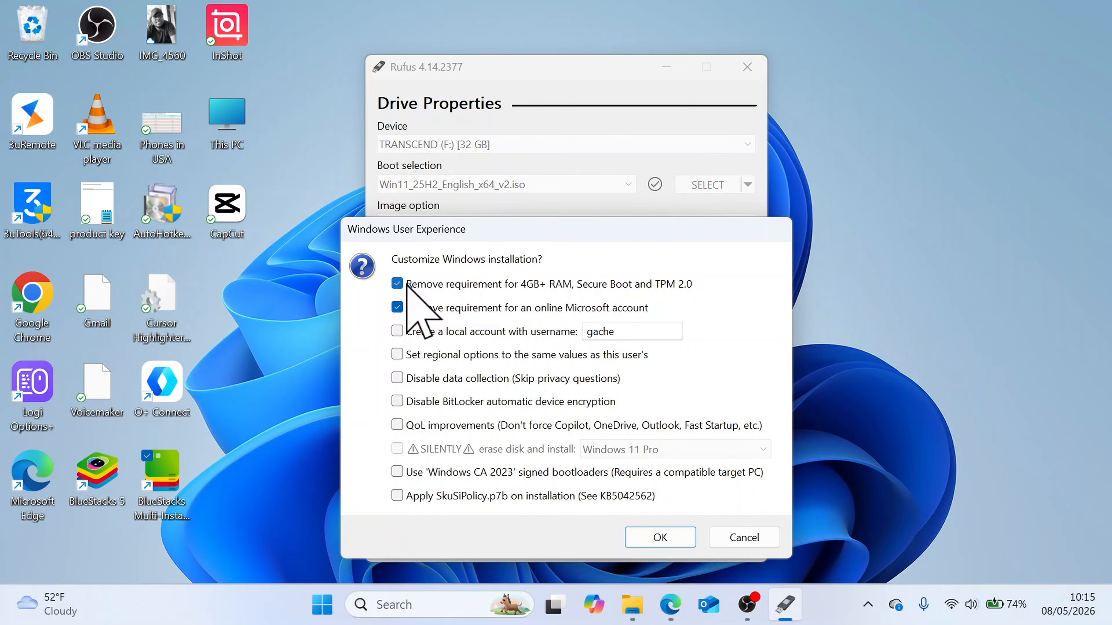
mouse_move(405, 284)
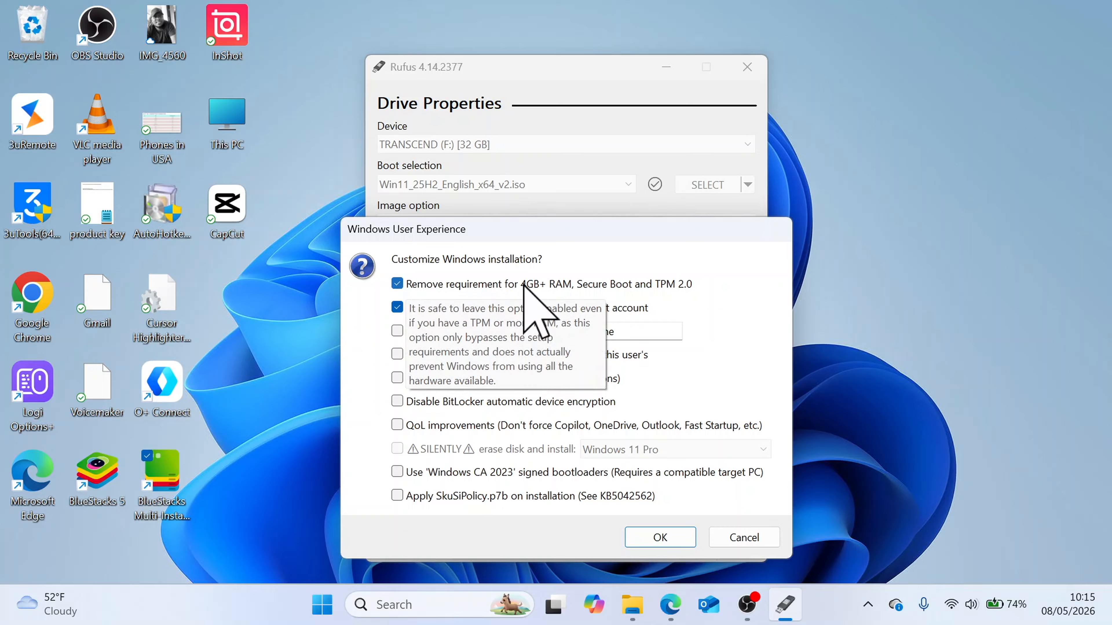
mouse_move(604, 285)
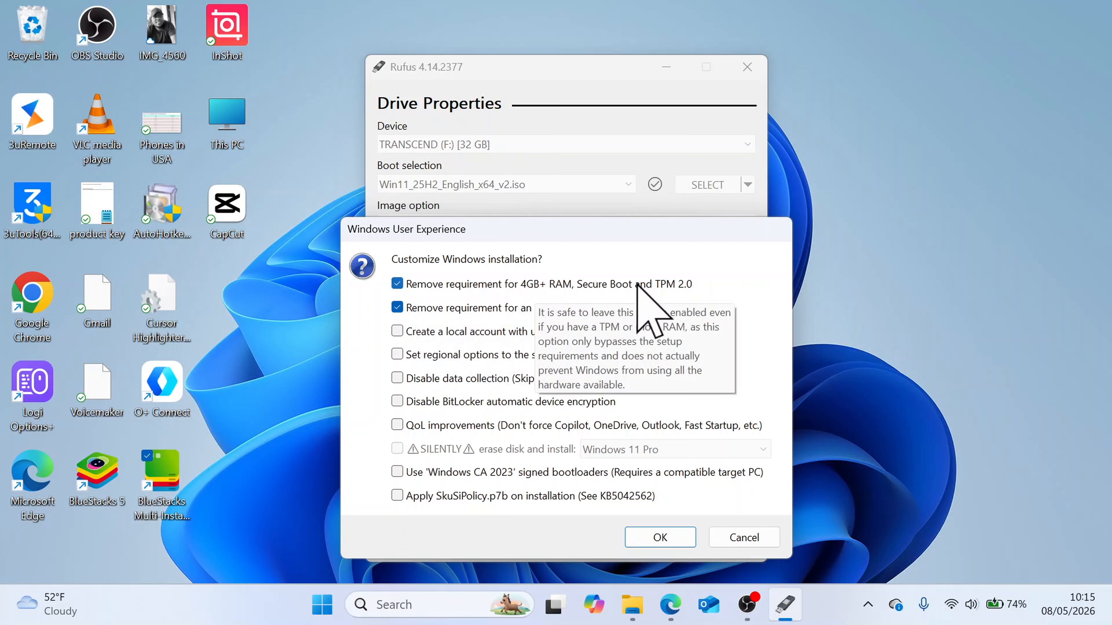
mouse_move(425, 316)
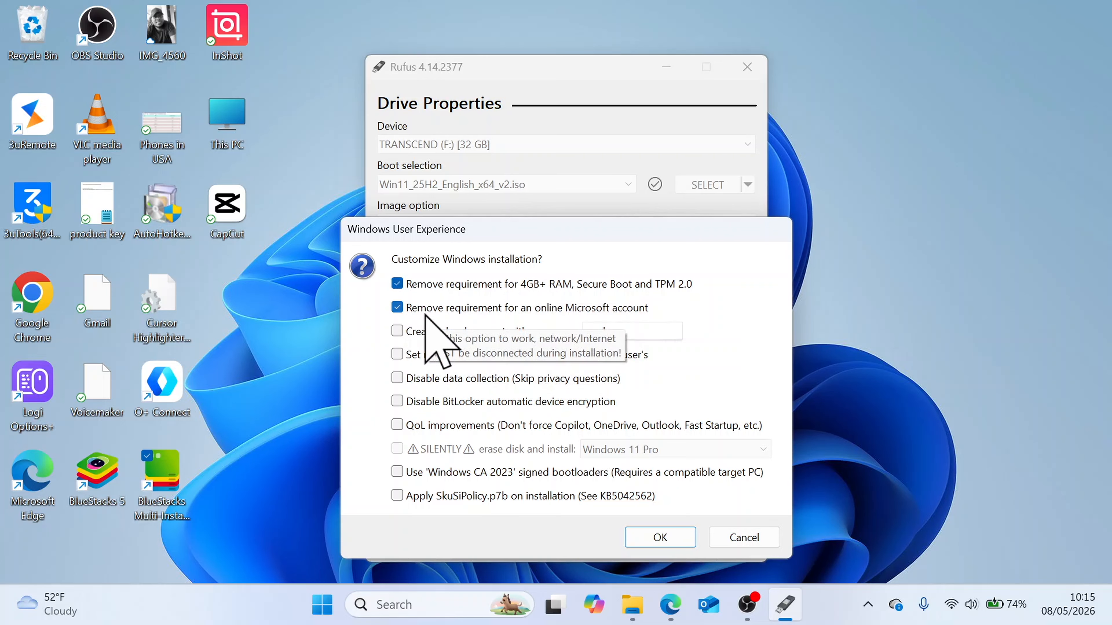
mouse_move(521, 313)
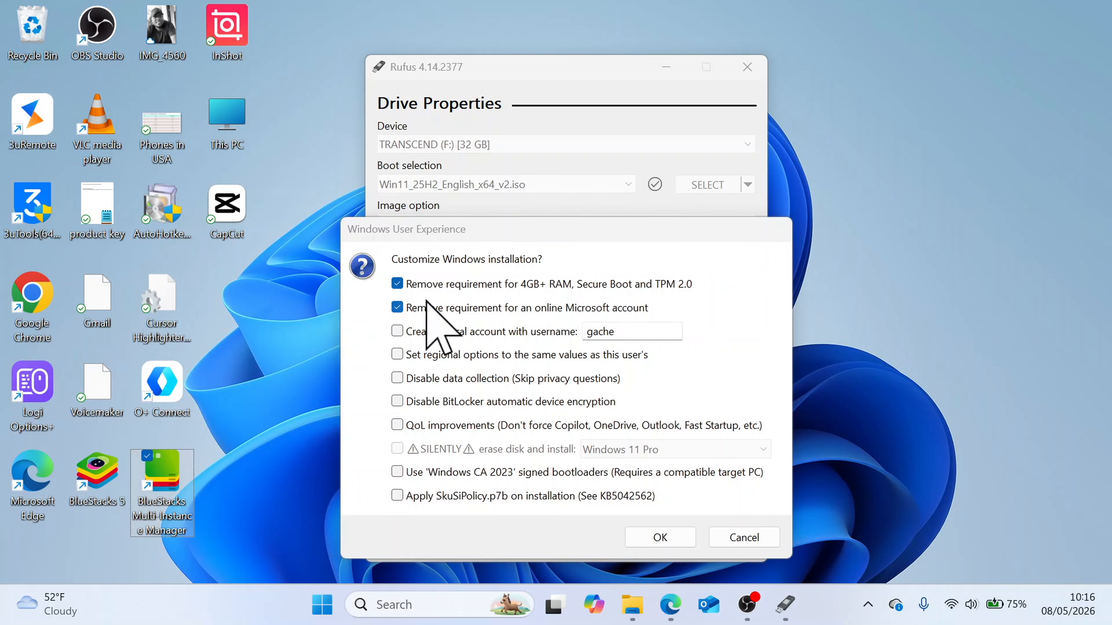
left_click(397, 308)
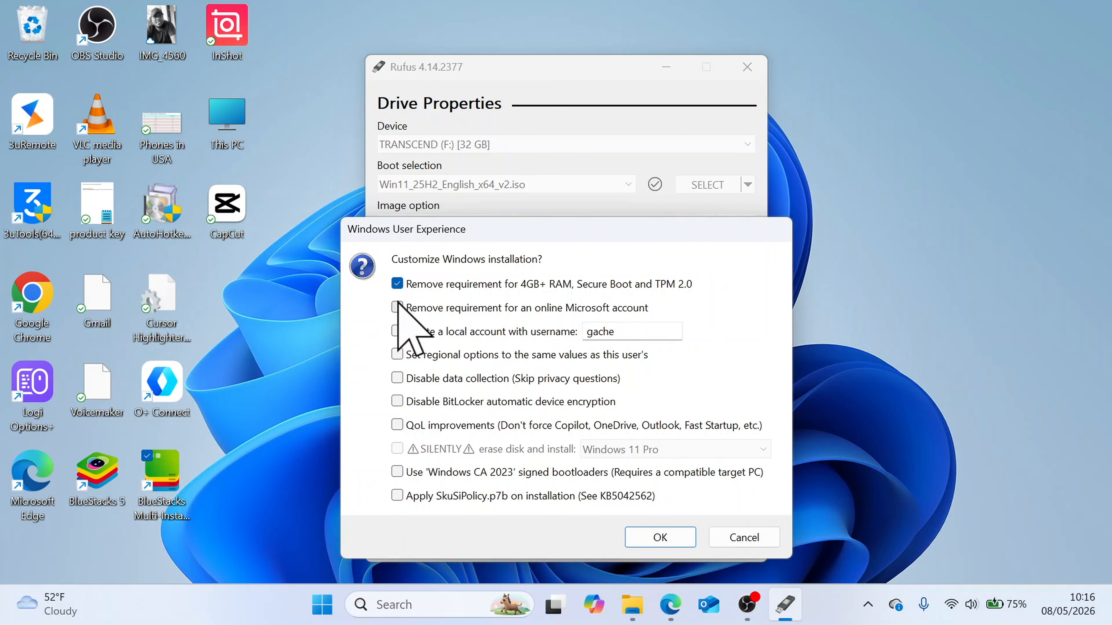
left_click(397, 284)
Accept the Windows customization choices, confirm erasing TRANSCEND (F:) to write the image, and close Rufus once writing is complete.
left_click(665, 540)
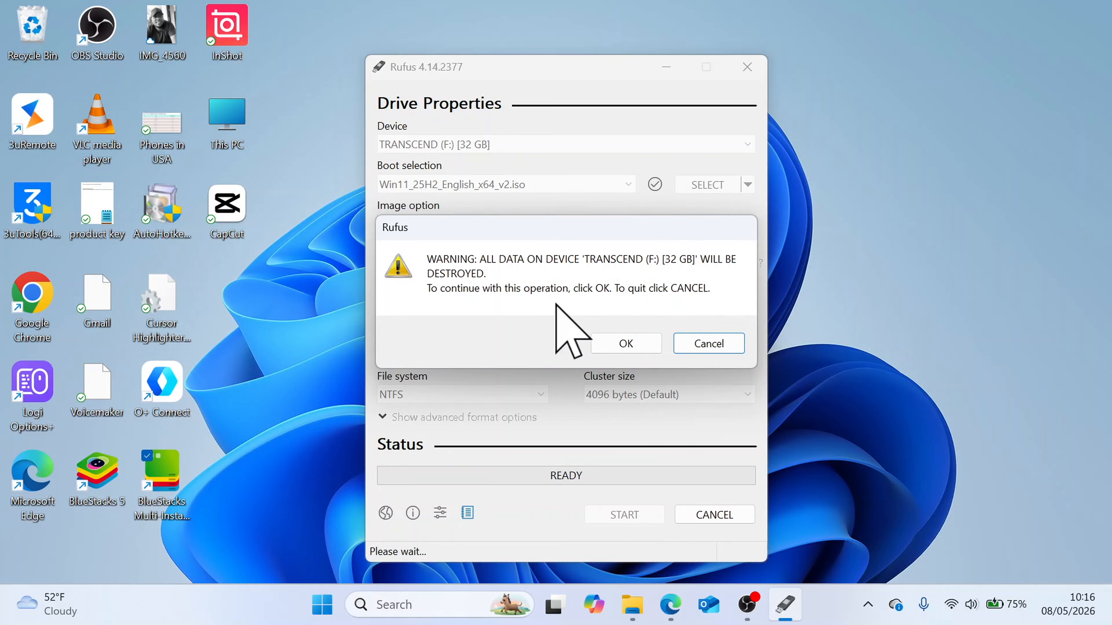
left_click(626, 343)
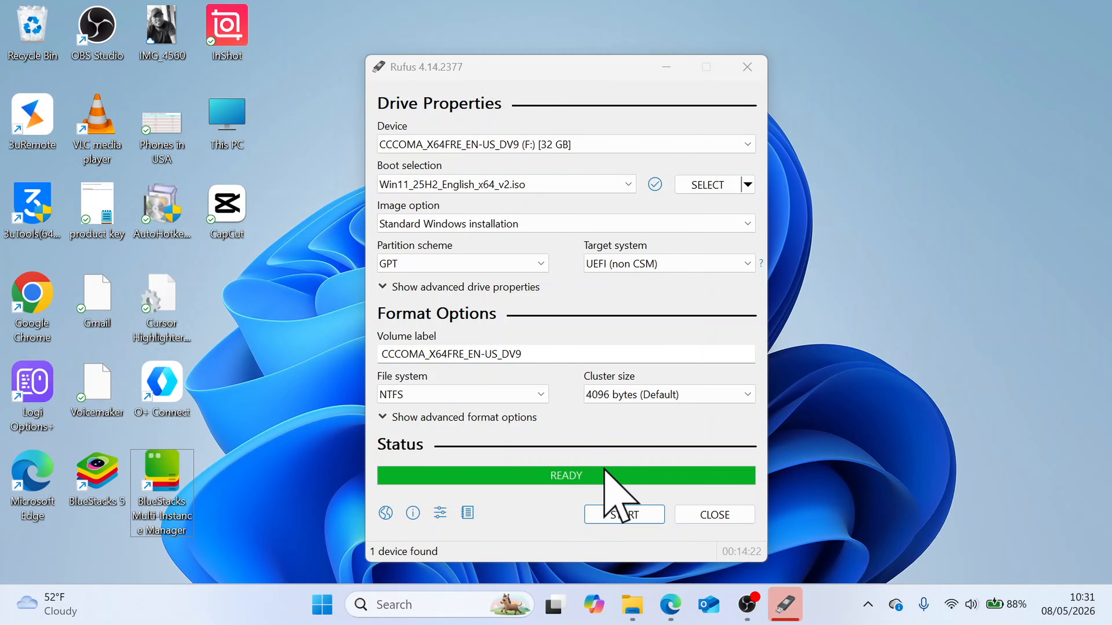
left_click(715, 513)
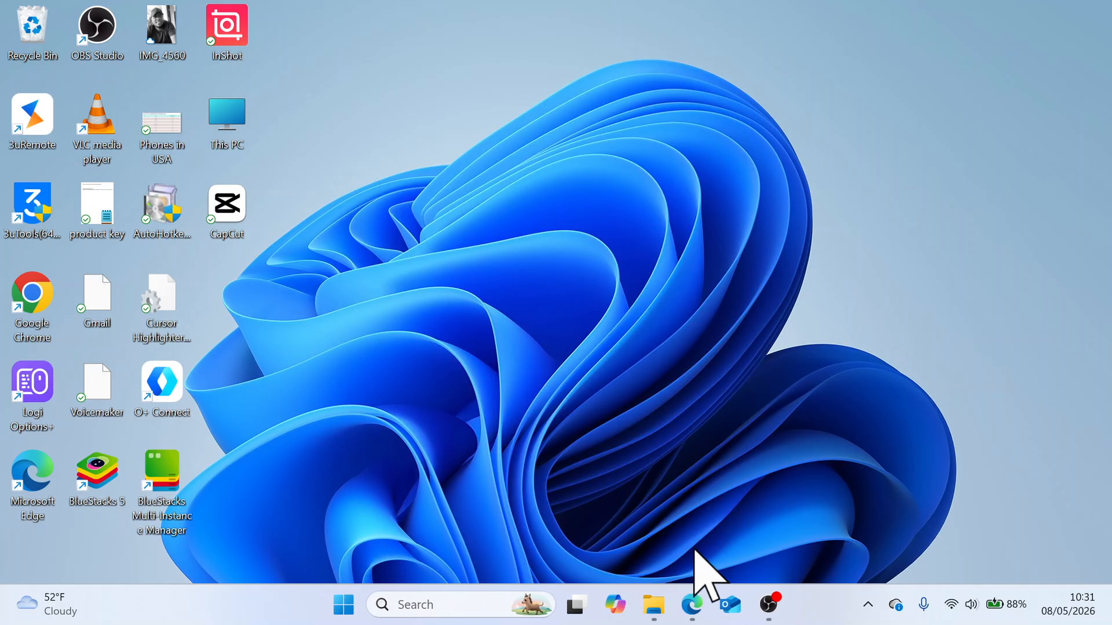
Examine the installation files on the CCCOMA_X64FRE_EN-US_DV9 (F:) drive in File Explorer and close the window.
left_click(653, 604)
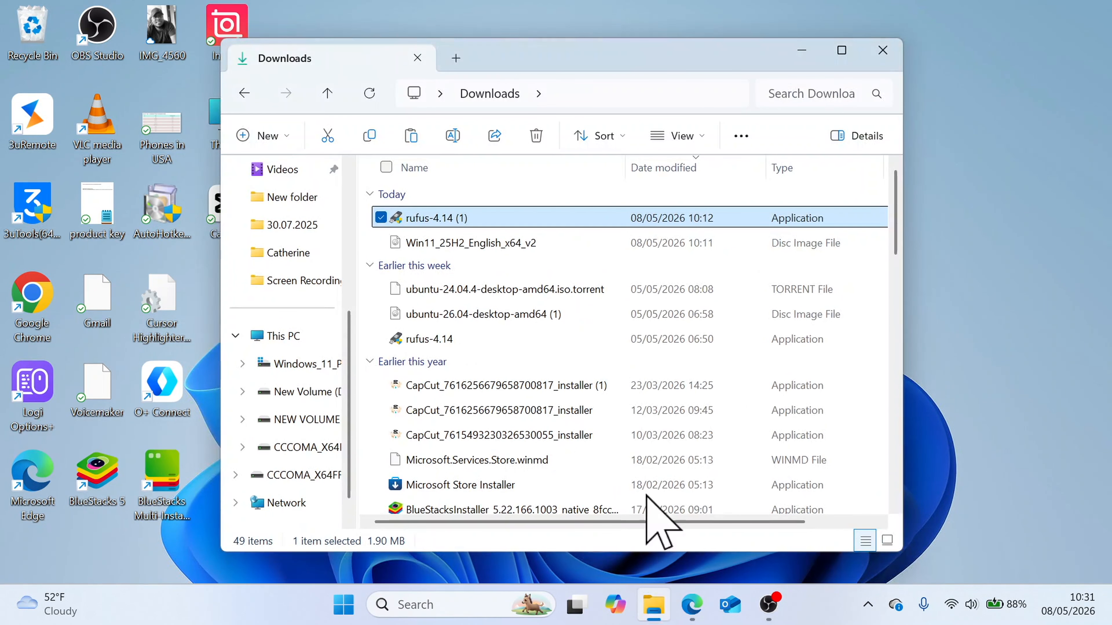
left_click(288, 474)
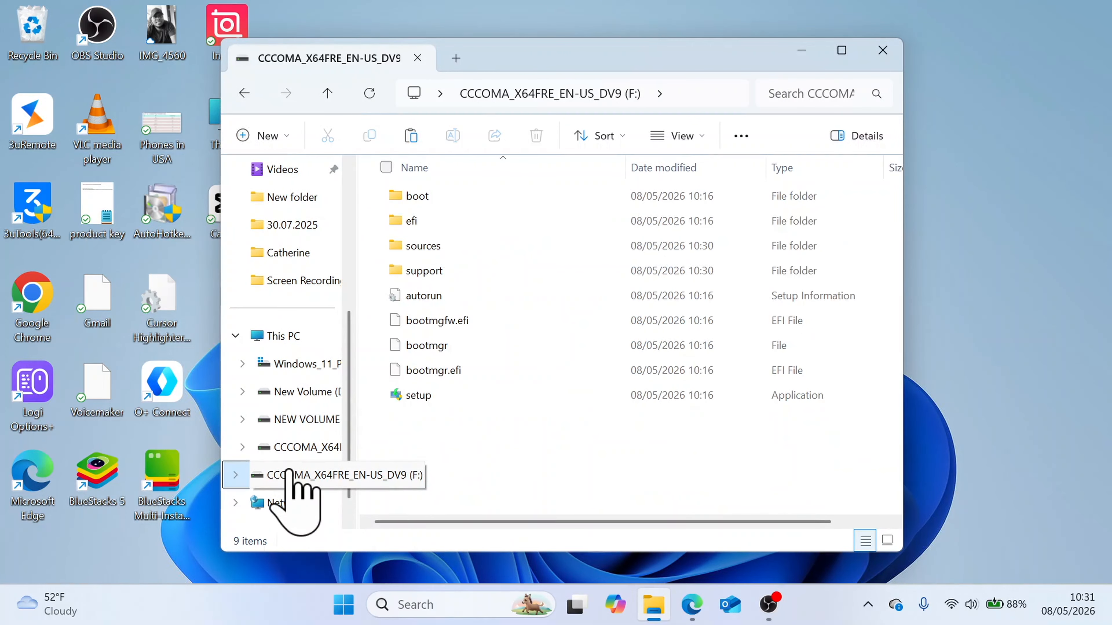
left_click(882, 49)
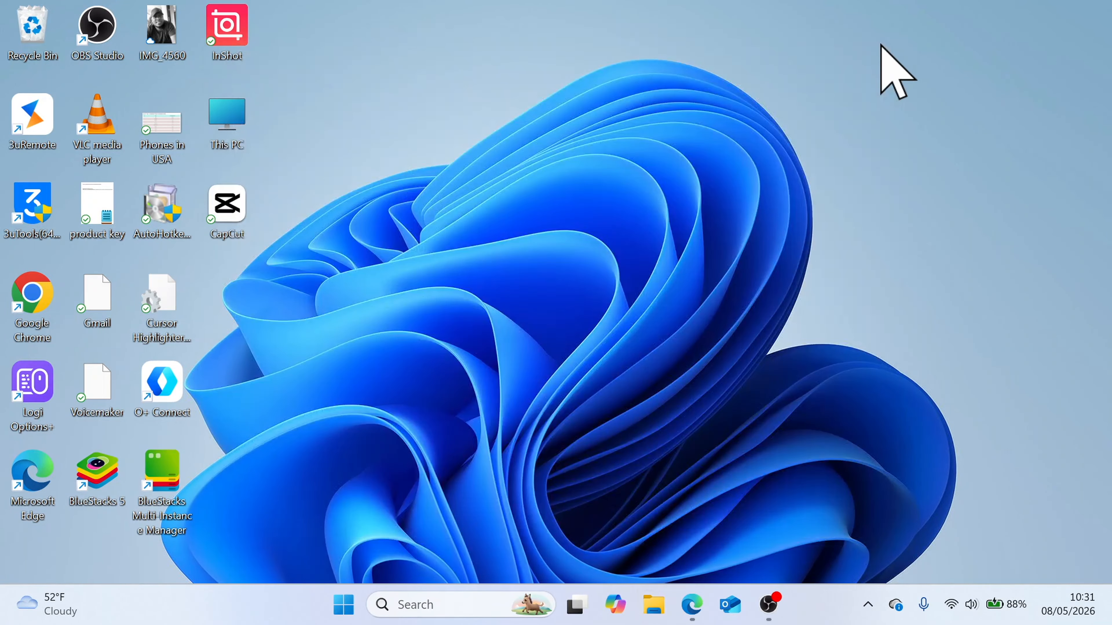